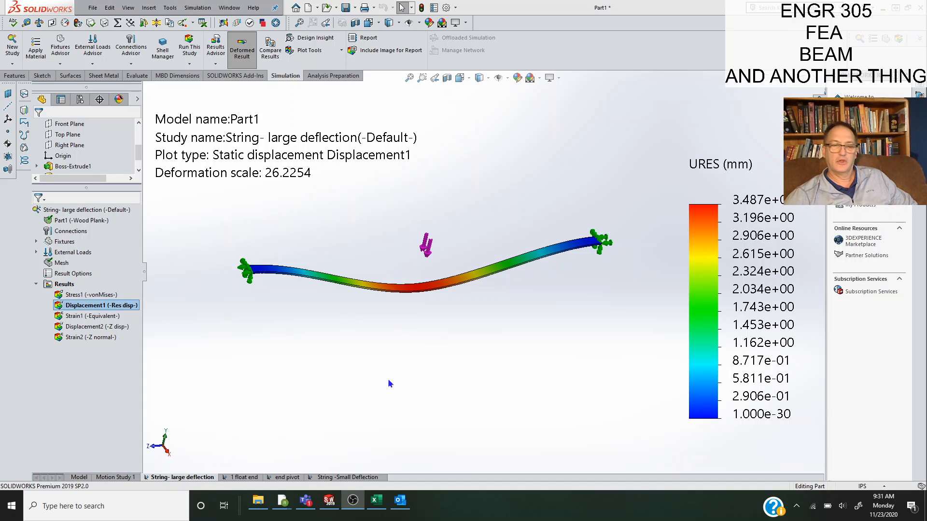
# Display the Displacement1 plot of the String -Small Deflection study, followed by that of the 1 float end study.
pyautogui.click(338, 477)
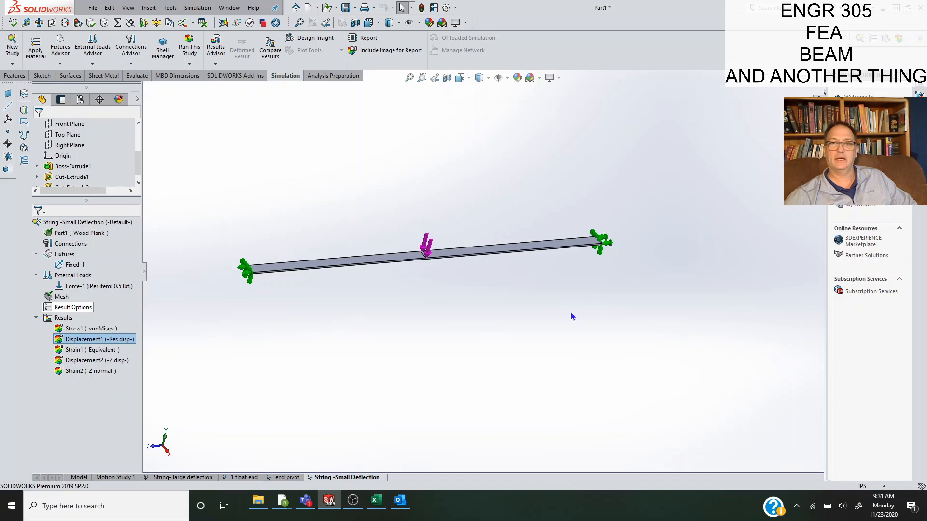
pyautogui.doubleClick(96, 340)
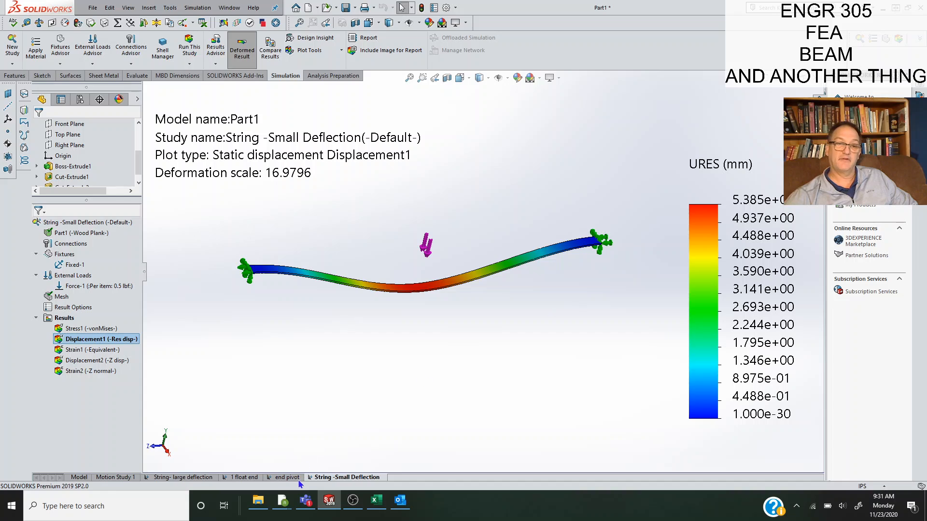
pyautogui.click(245, 478)
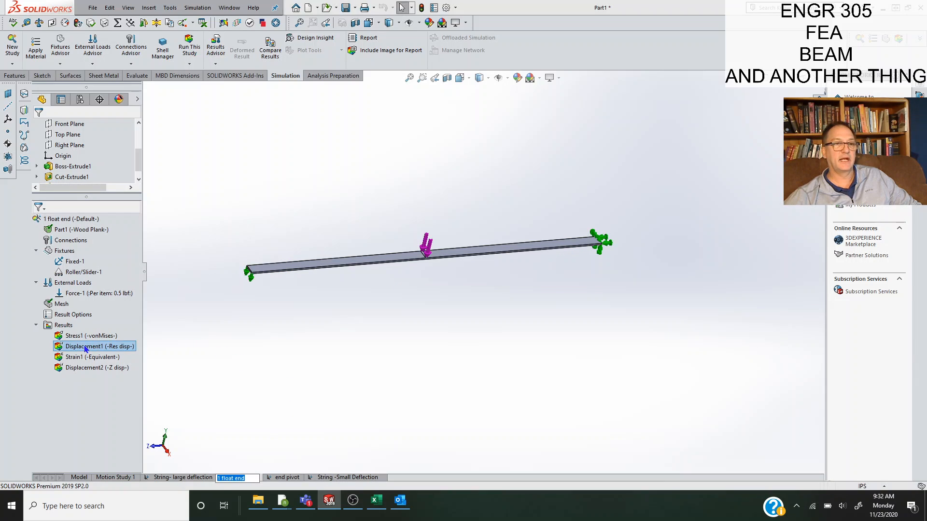
pyautogui.doubleClick(86, 347)
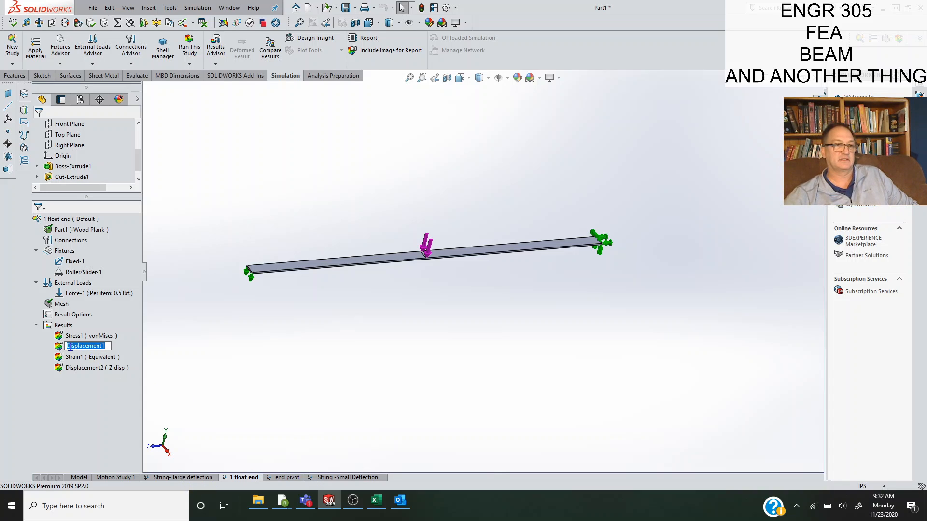
pyautogui.doubleClick(59, 349)
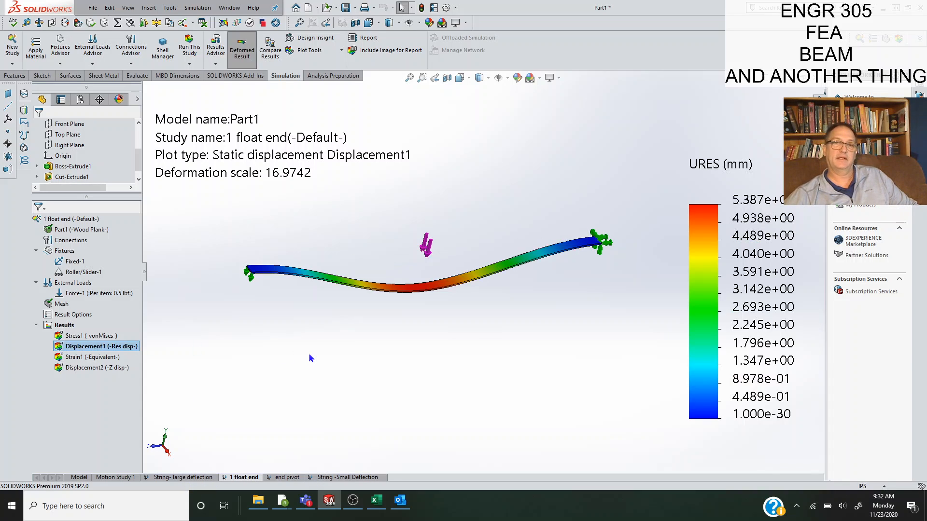
# Return to the String -Small Deflection study and show its Displacement1 plot.
pyautogui.doubleClick(348, 478)
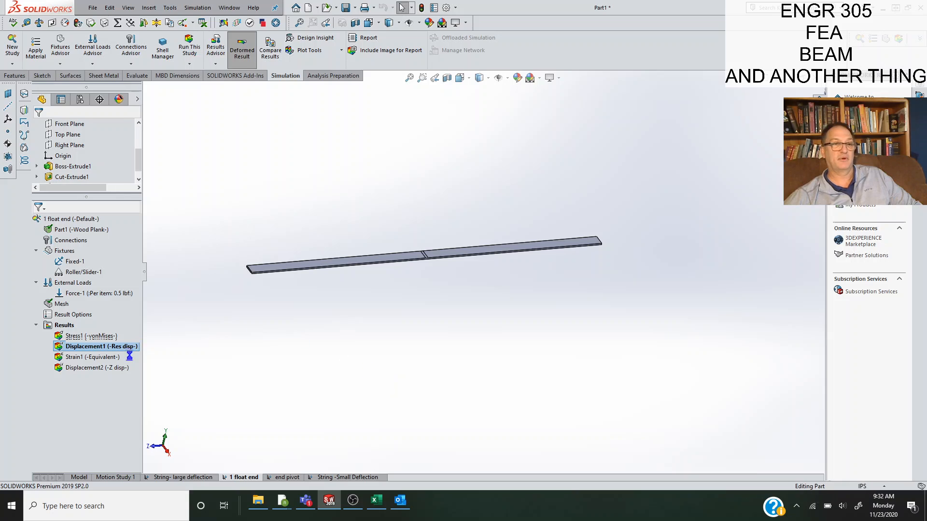
pyautogui.doubleClick(94, 341)
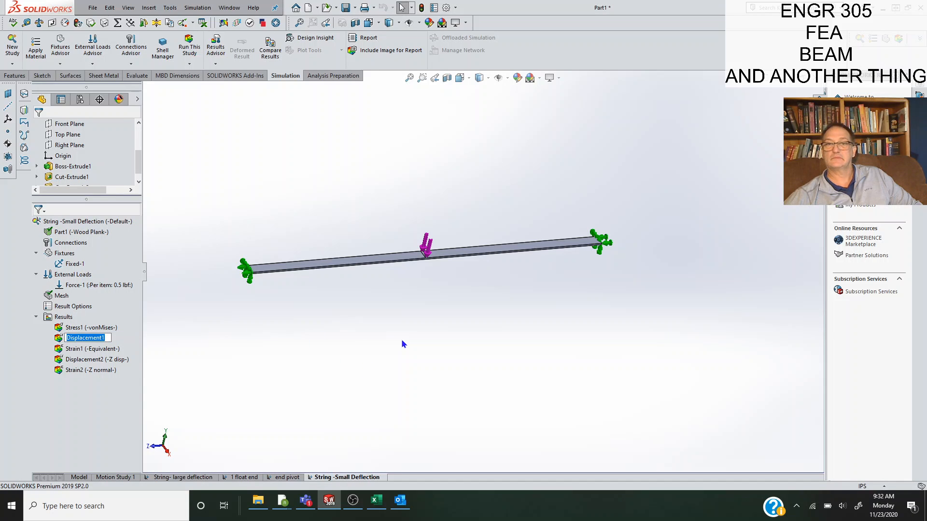
pyautogui.doubleClick(74, 338)
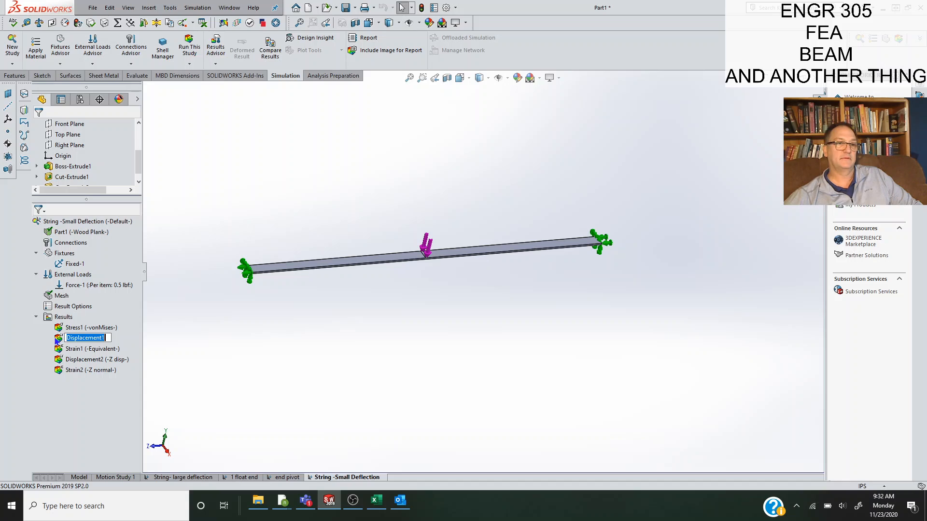
pyautogui.doubleClick(56, 340)
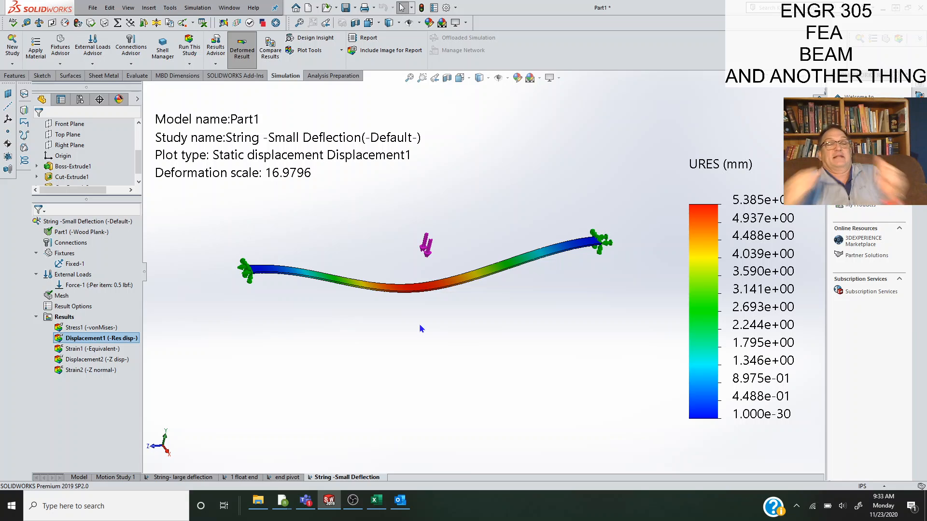
# Compare the Displacement1 plot of the String- large deflection study with that of the String -Small Deflection study.
pyautogui.doubleClick(179, 480)
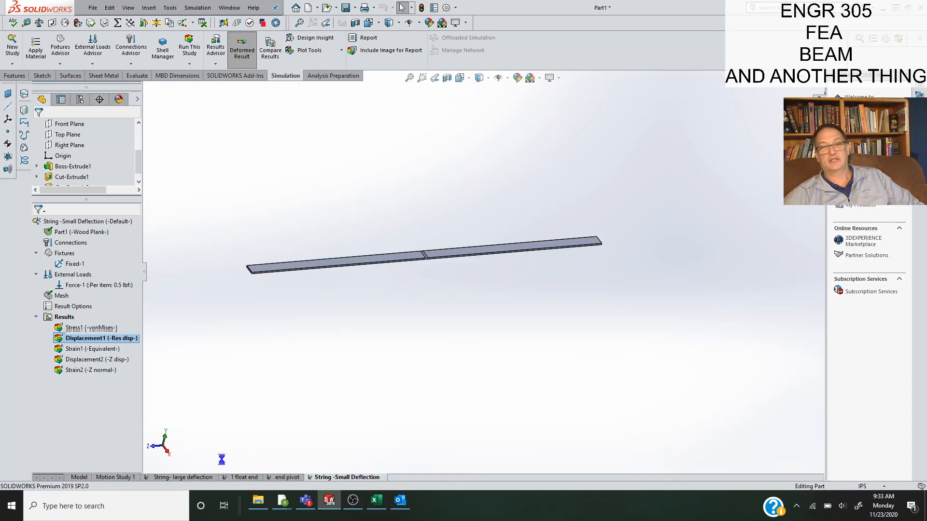
pyautogui.click(346, 361)
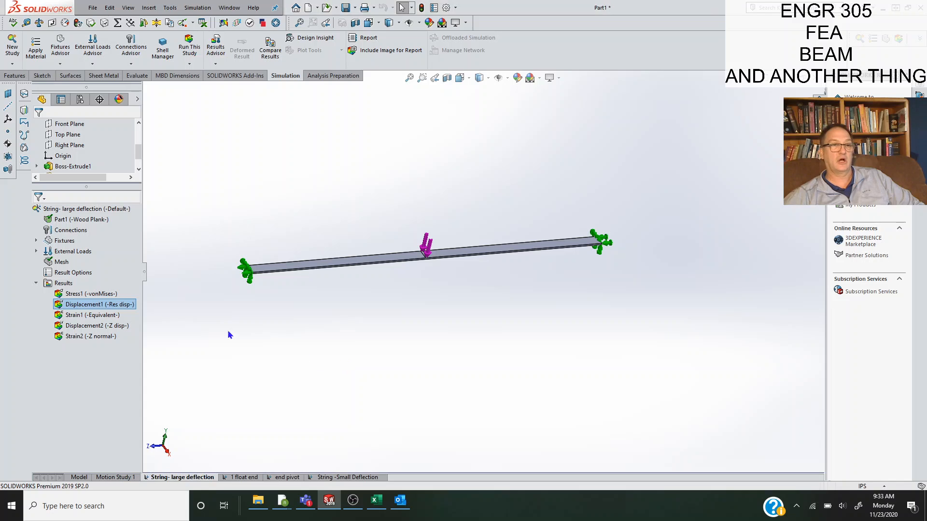
pyautogui.doubleClick(61, 306)
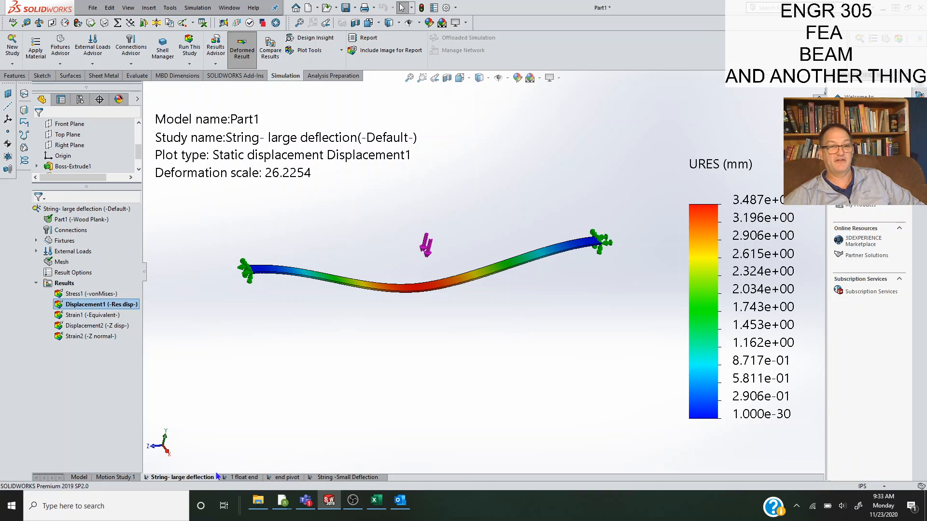
pyautogui.click(333, 477)
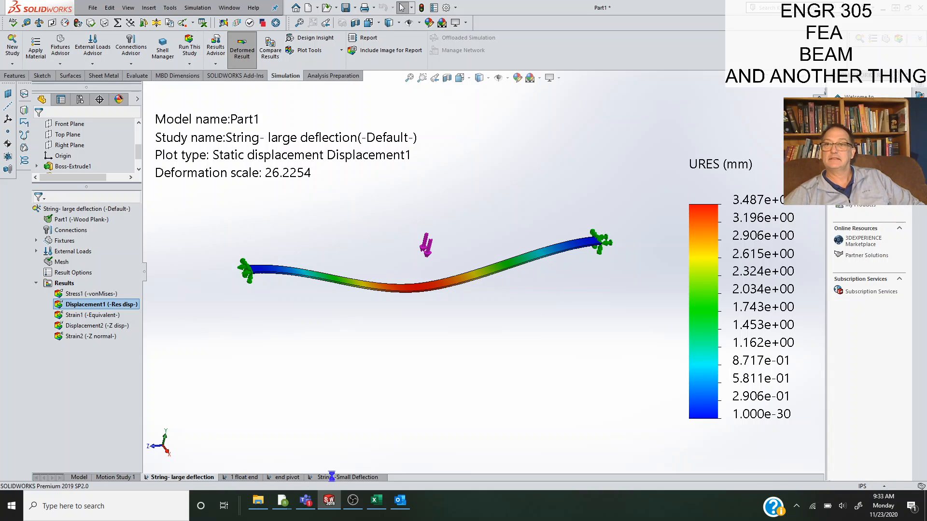
pyautogui.doubleClick(73, 336)
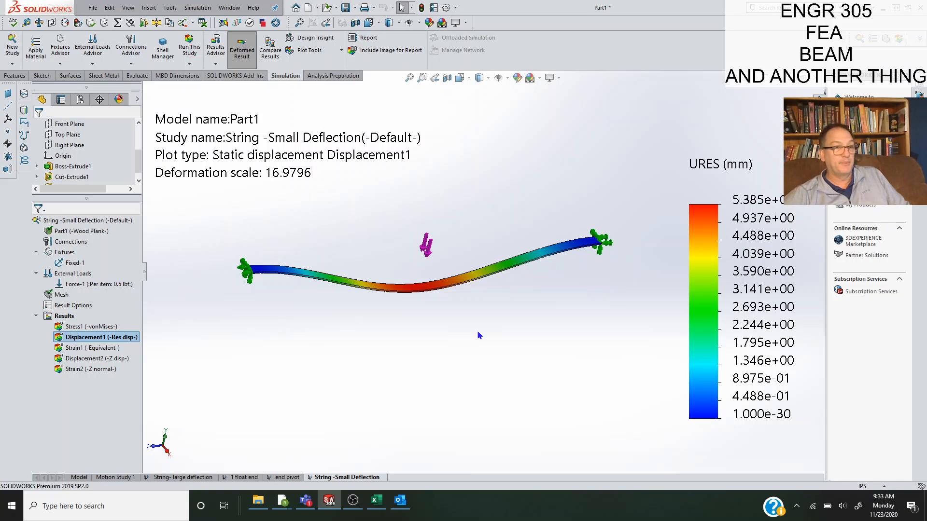
# Inspect the static properties of the String -Small Deflection study and close them without changes.
pyautogui.rightClick(70, 221)
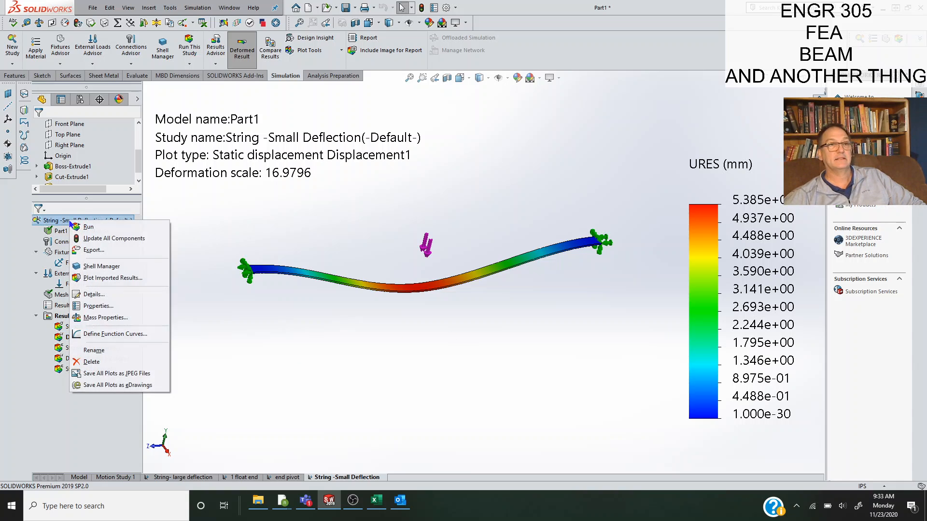
pyautogui.click(92, 306)
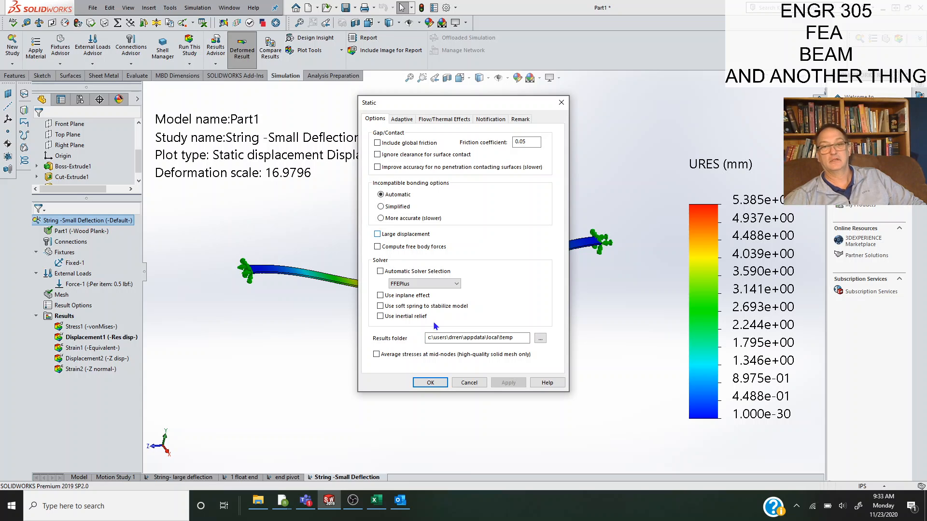
pyautogui.click(470, 382)
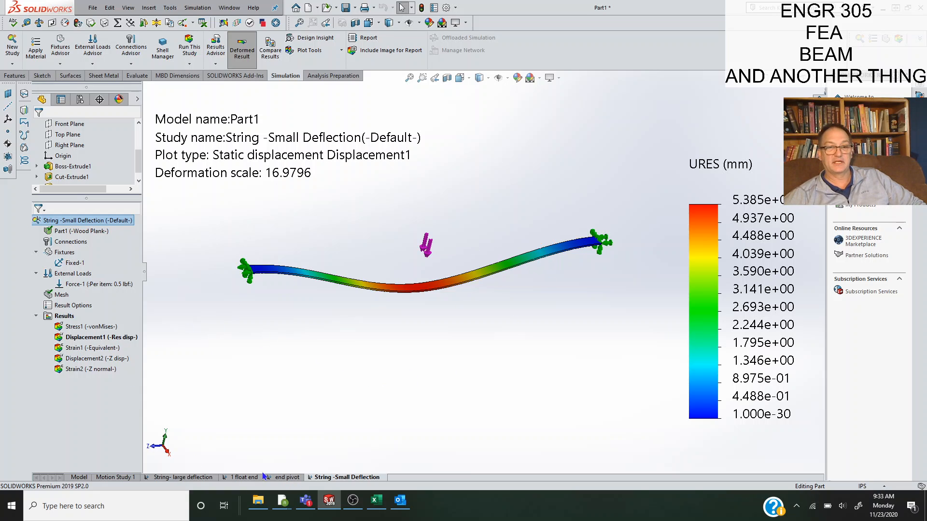
# Inspect the static properties of the 1 float end study without changing them, and display its Displacement1 plot.
pyautogui.click(243, 477)
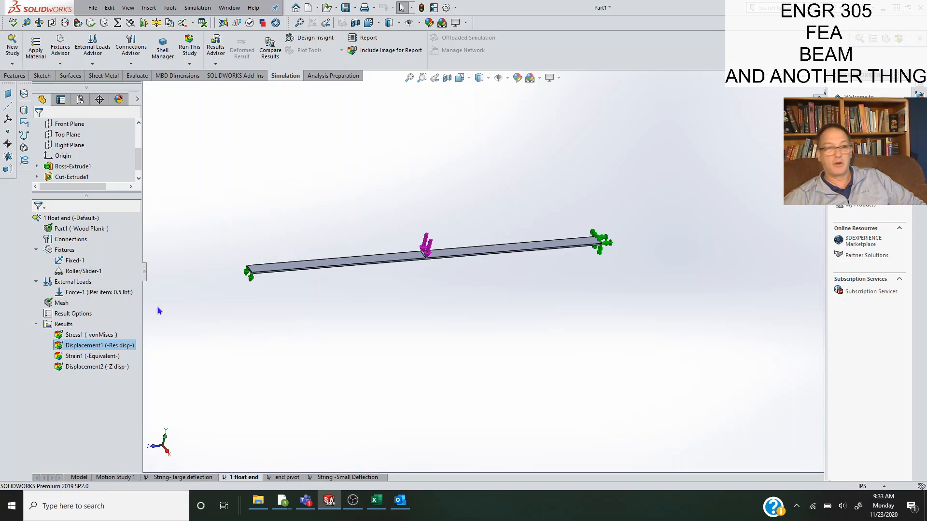
pyautogui.scroll(-1, 65, 211)
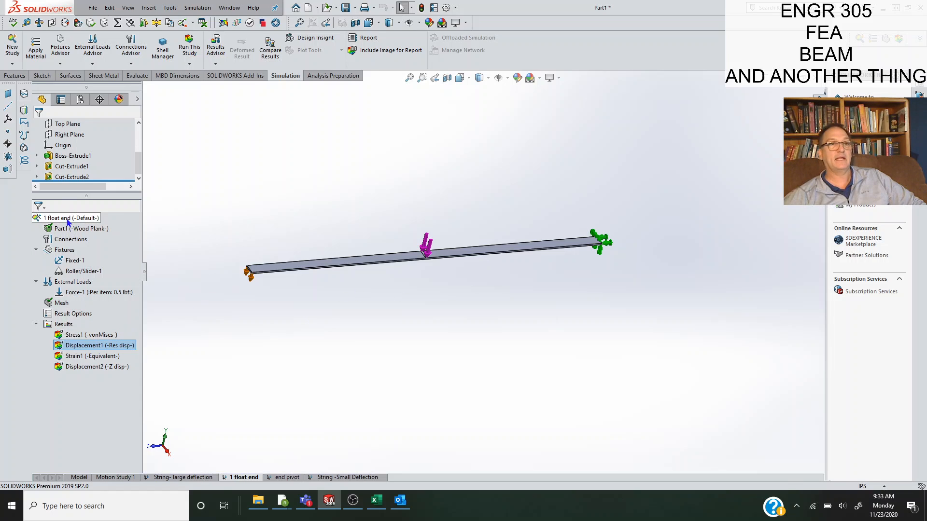
pyautogui.rightClick(68, 218)
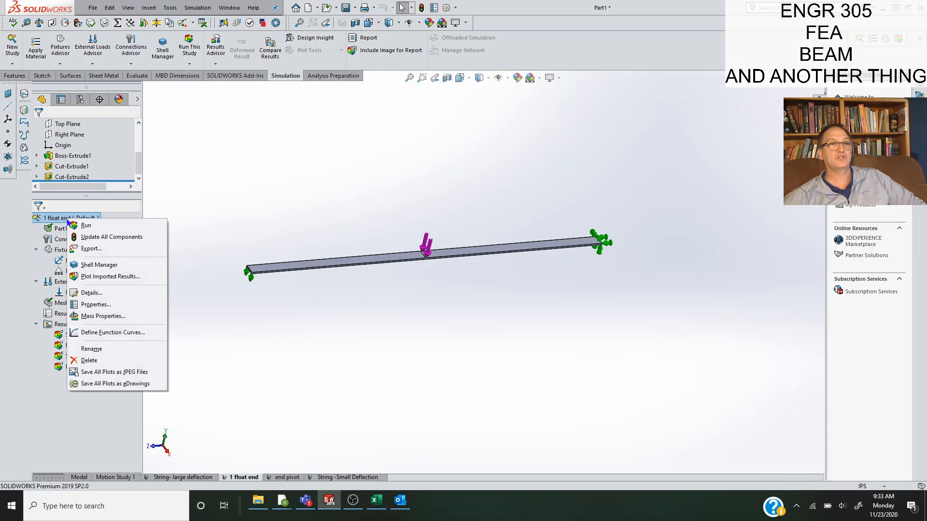
pyautogui.click(92, 305)
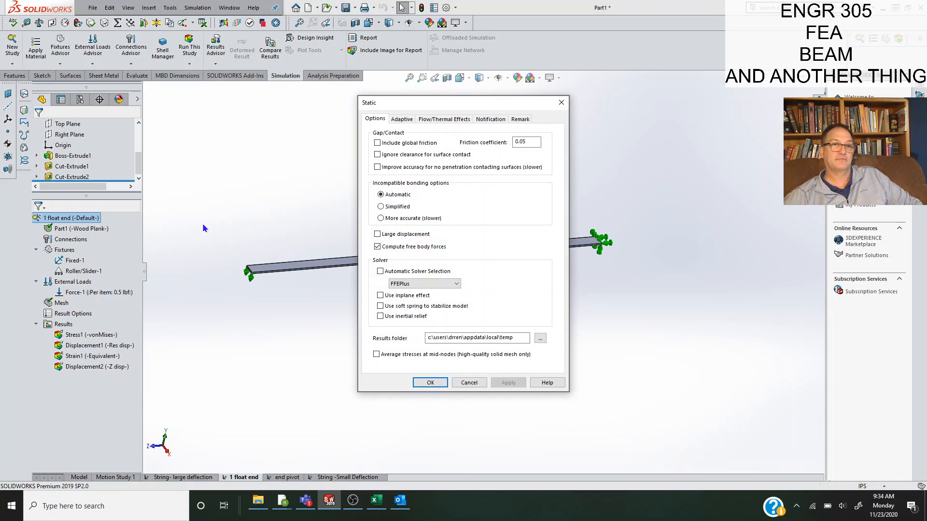
pyautogui.click(475, 383)
pyautogui.doubleClick(80, 347)
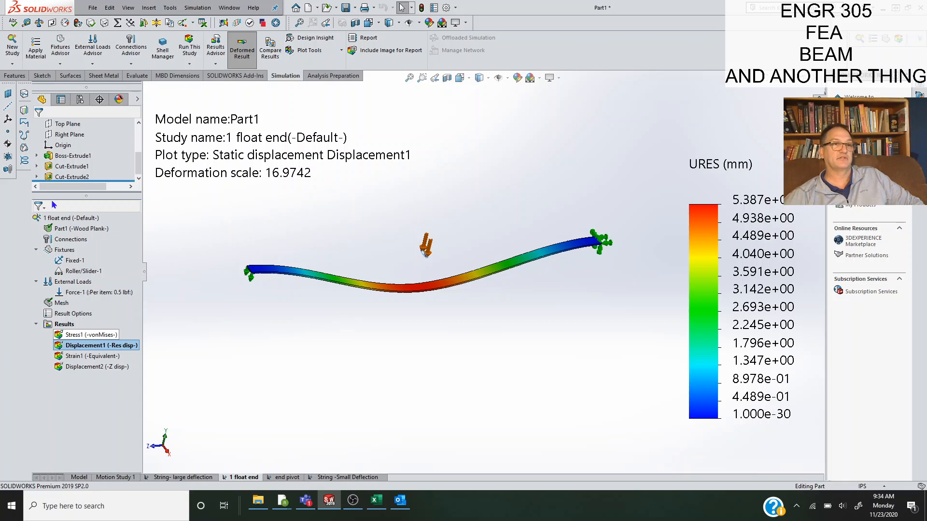
# Enable the Large displacement option in the static properties of the 1 float end study.
pyautogui.rightClick(63, 219)
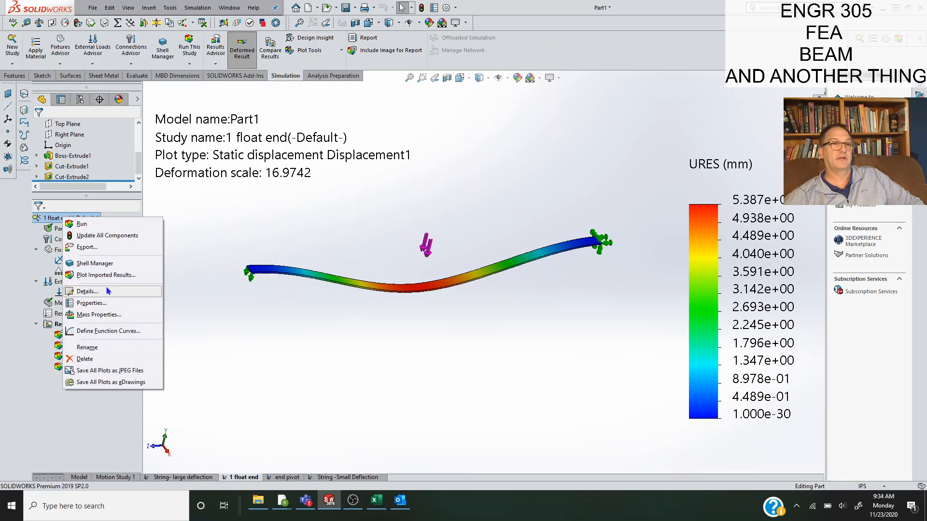
pyautogui.click(90, 303)
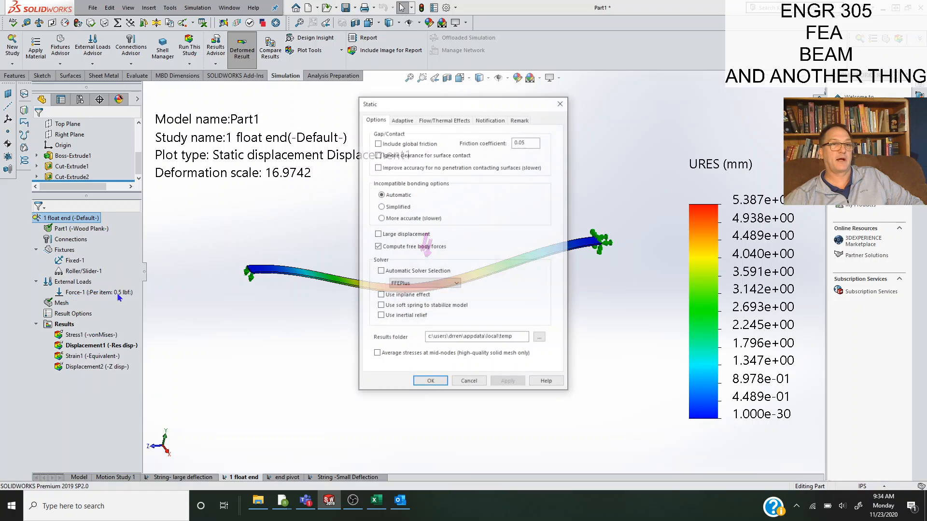
pyautogui.click(378, 234)
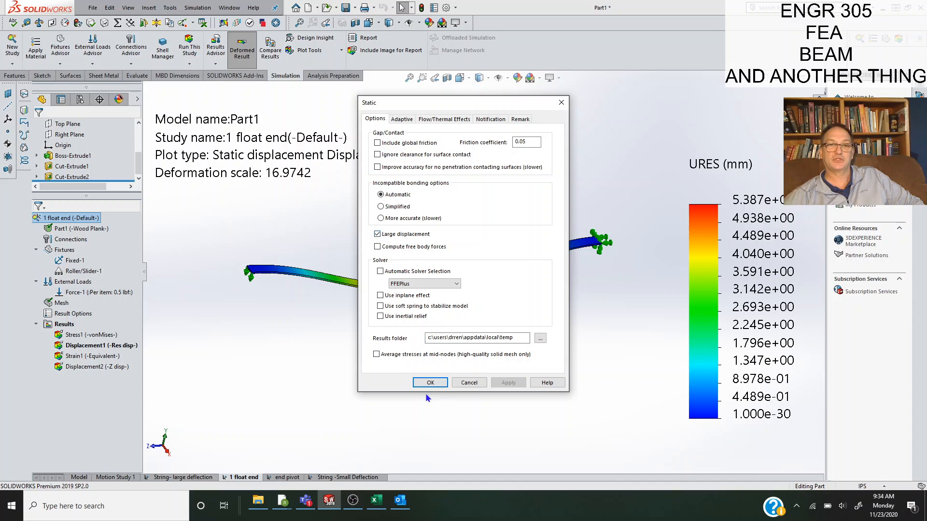
pyautogui.click(427, 382)
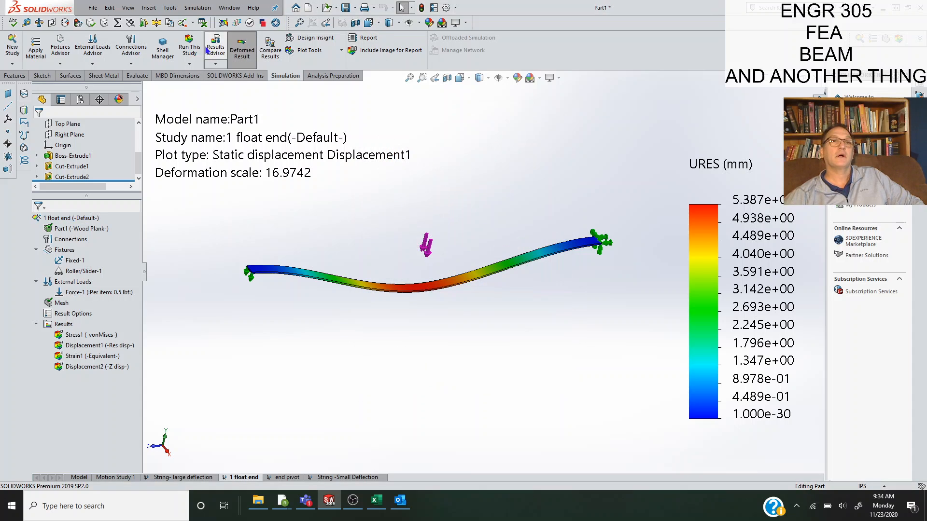
# Run the 1 float end study and display its Displacement1 and Displacement2 (Z) plots.
pyautogui.click(189, 44)
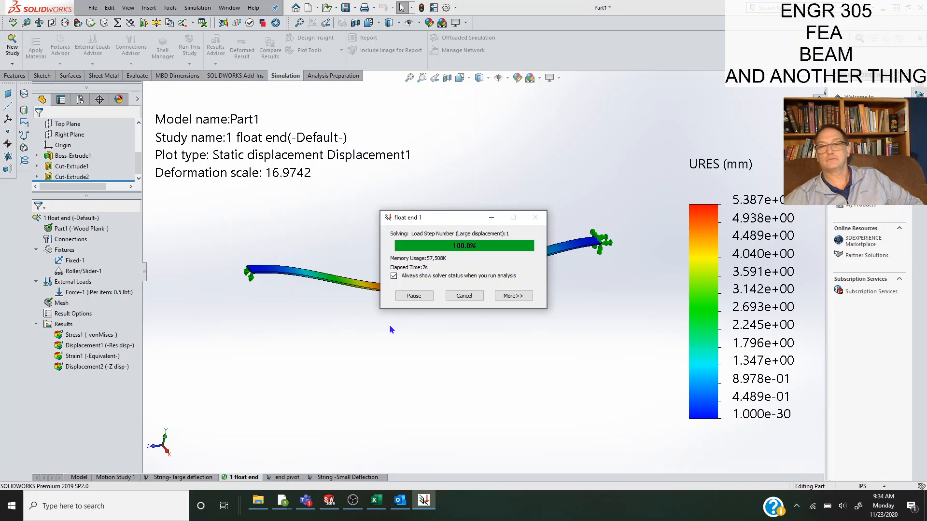
pyautogui.click(520, 296)
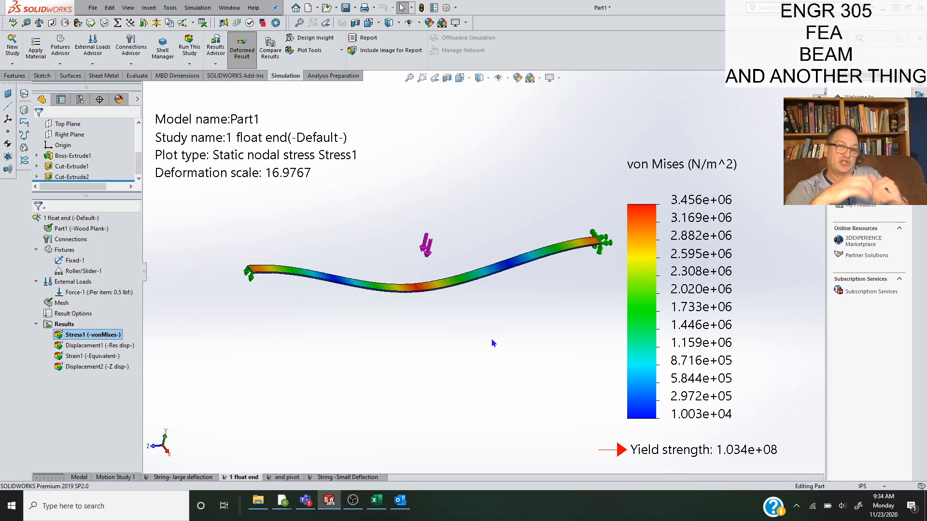
pyautogui.doubleClick(85, 345)
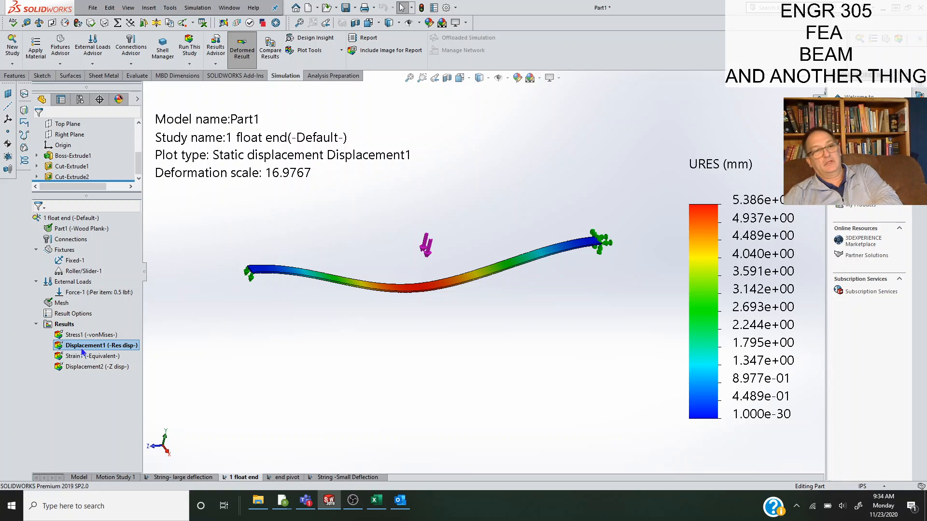
pyautogui.doubleClick(80, 367)
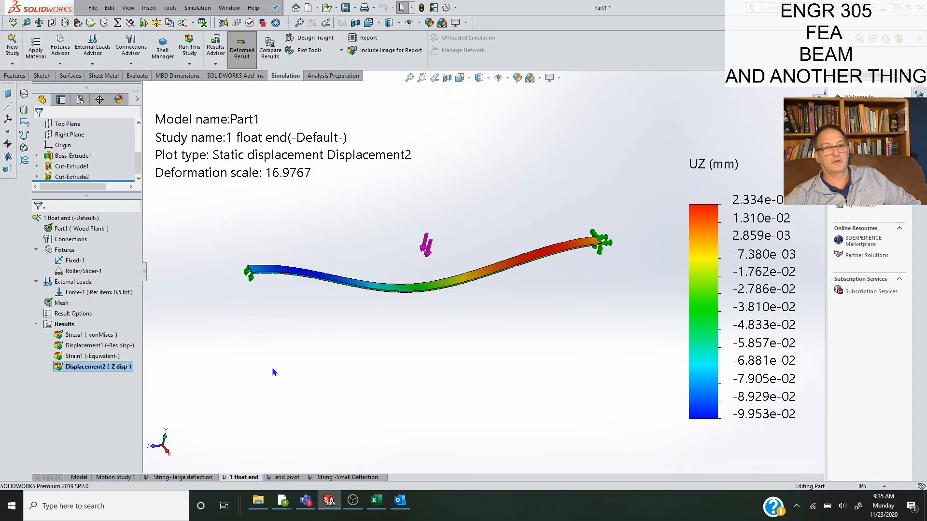
# Switch to the end pivot study and display its Displacement1 plot.
pyautogui.click(286, 477)
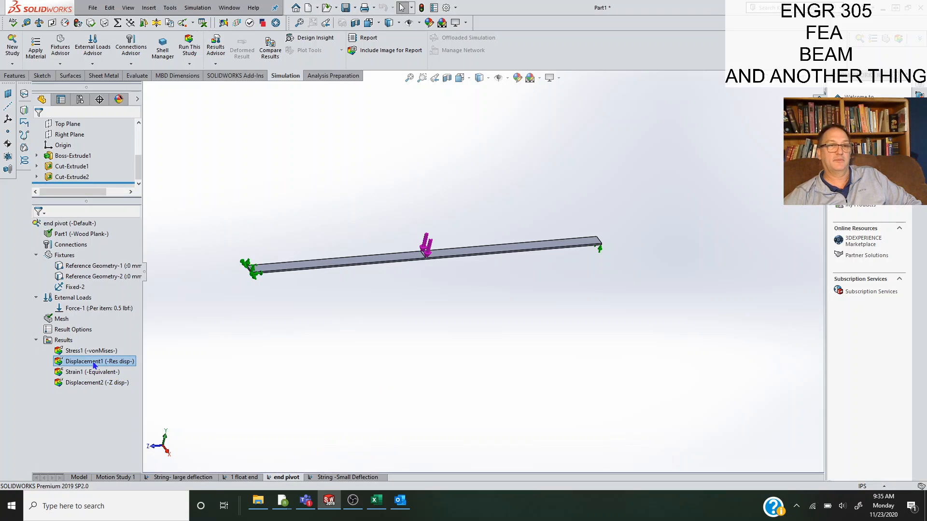
pyautogui.click(93, 362)
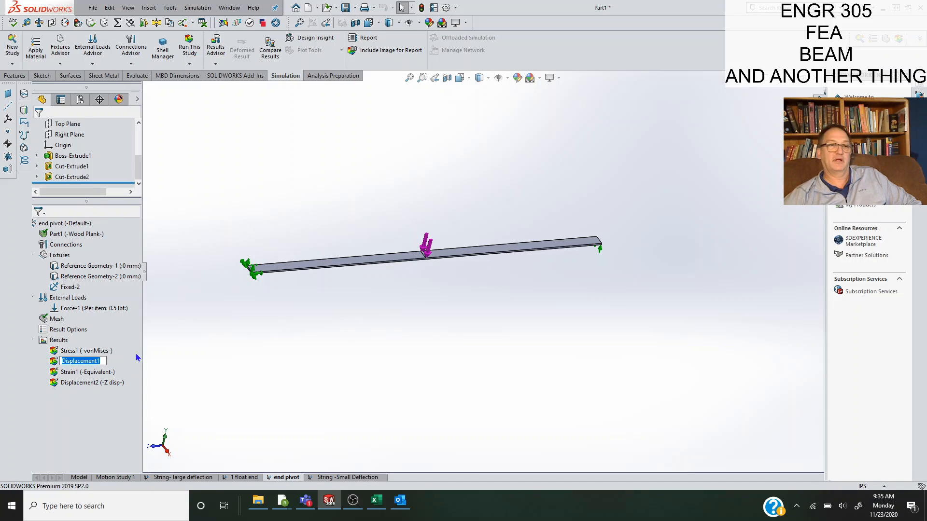
pyautogui.doubleClick(55, 363)
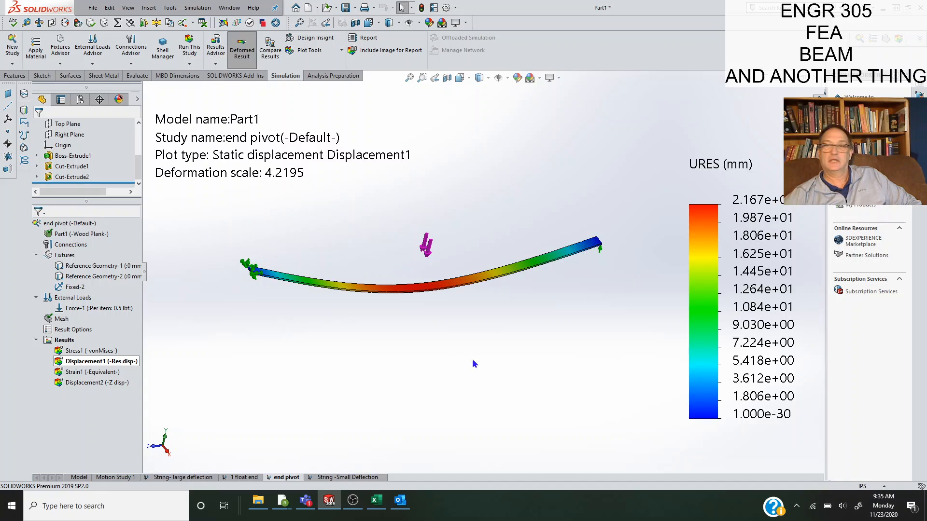